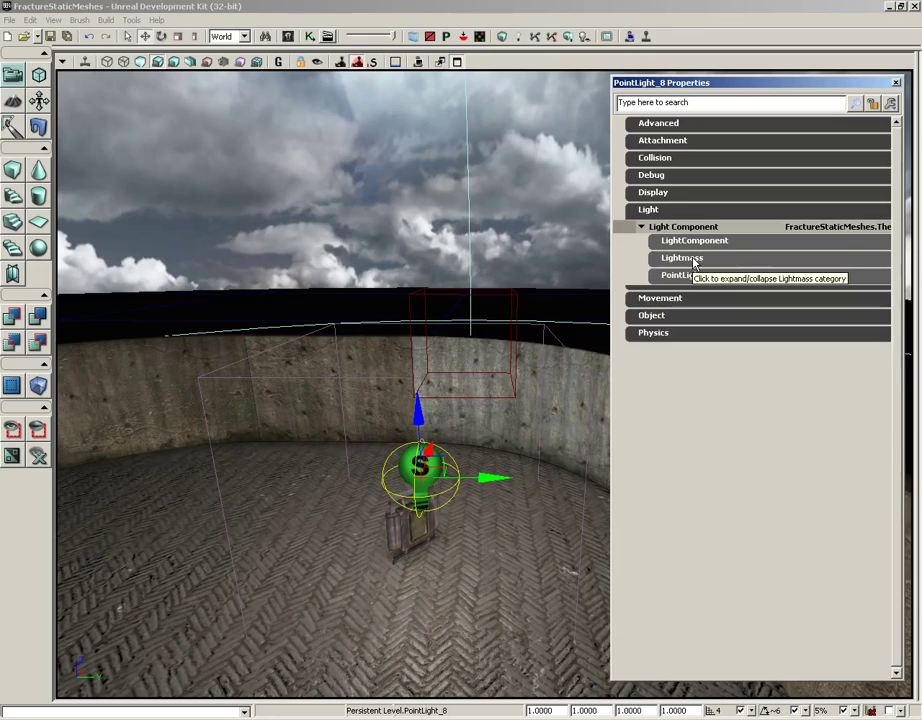
# Expand the selected point light's Lightmass settings and examine the light and the object beside it from closer viewpoints
pyautogui.click(690, 258)
pyautogui.click(672, 275)
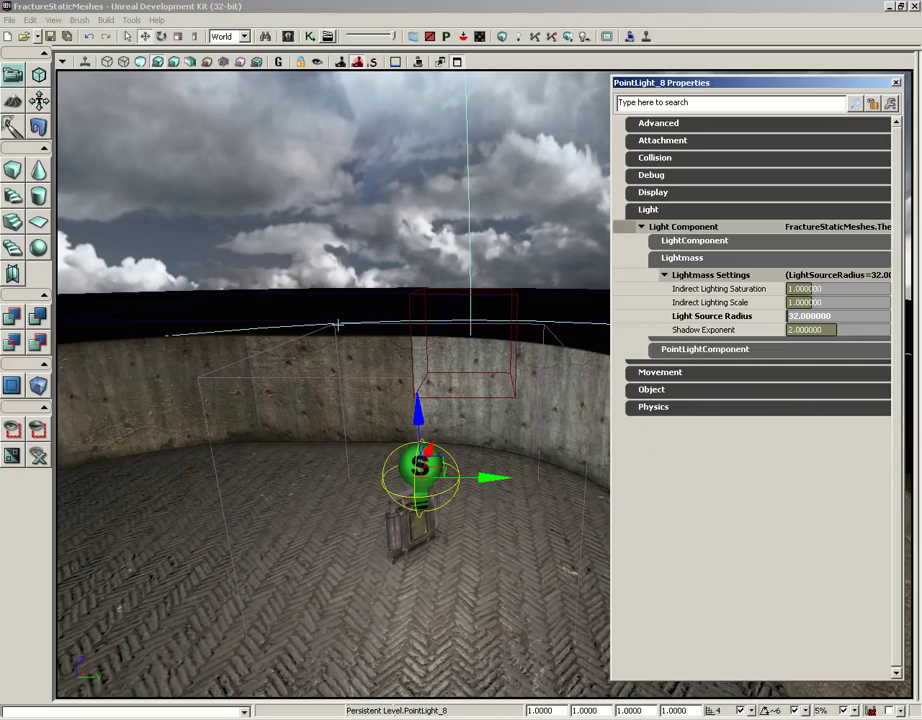
pyautogui.moveTo(349, 372); pyautogui.dragTo(400, 420)
pyautogui.moveTo(348, 464); pyautogui.dragTo(343, 410)
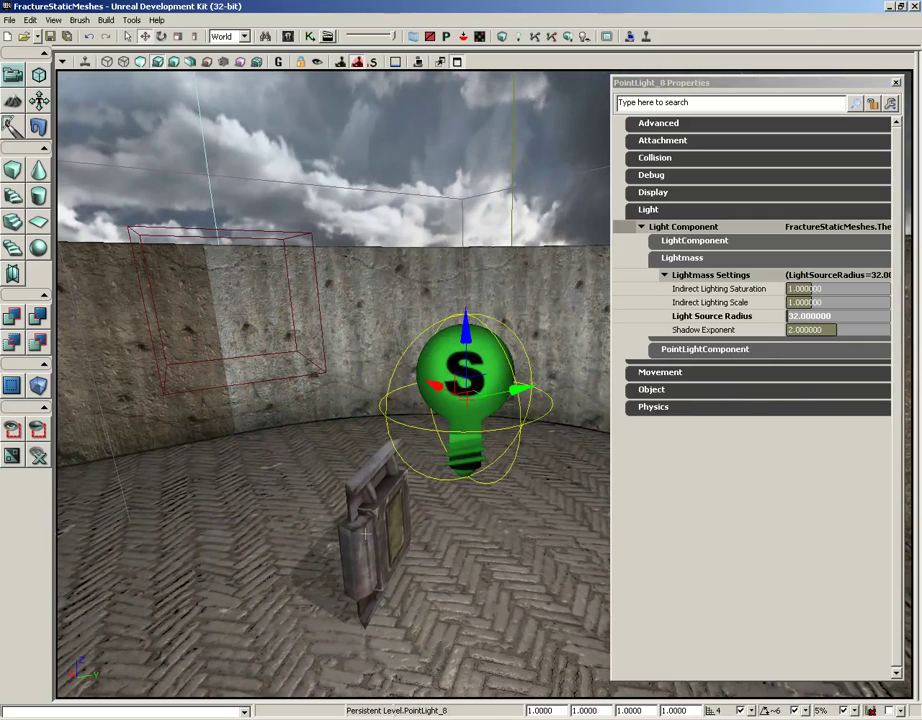
pyautogui.moveTo(253, 399); pyautogui.dragTo(257, 304, button='middle')
pyautogui.moveTo(257, 304); pyautogui.dragTo(253, 399)
pyautogui.moveTo(377, 450); pyautogui.dragTo(352, 476)
pyautogui.moveTo(352, 476); pyautogui.dragTo(398, 444, button='middle')
pyautogui.moveTo(342, 457); pyautogui.dragTo(342, 394, button='middle')
pyautogui.moveTo(342, 394); pyautogui.dragTo(339, 452, button='right')
# Change the point light's color to red in its LightComponent properties
pyautogui.click(671, 242)
pyautogui.click(665, 435)
pyautogui.click(883, 437)
pyautogui.click(611, 144)
pyautogui.click(624, 307)
pyautogui.moveTo(220, 306); pyautogui.dragTo(288, 482)
pyautogui.click(531, 319)
pyautogui.click(531, 319)
pyautogui.click(496, 543)
pyautogui.click(427, 287)
pyautogui.click(427, 287)
pyautogui.click(694, 240)
# Set the point light's Indirect Lighting Saturation to 0 in its Lightmass settings
pyautogui.click(682, 257)
pyautogui.moveTo(722, 294)
pyautogui.click(810, 289)
pyautogui.write('0')
pyautogui.press('Return')
# Build the level's lighting and close the Swarm Agent and map check windows
pyautogui.moveTo(508, 199); pyautogui.dragTo(425, 200, button='right')
pyautogui.click(567, 37)
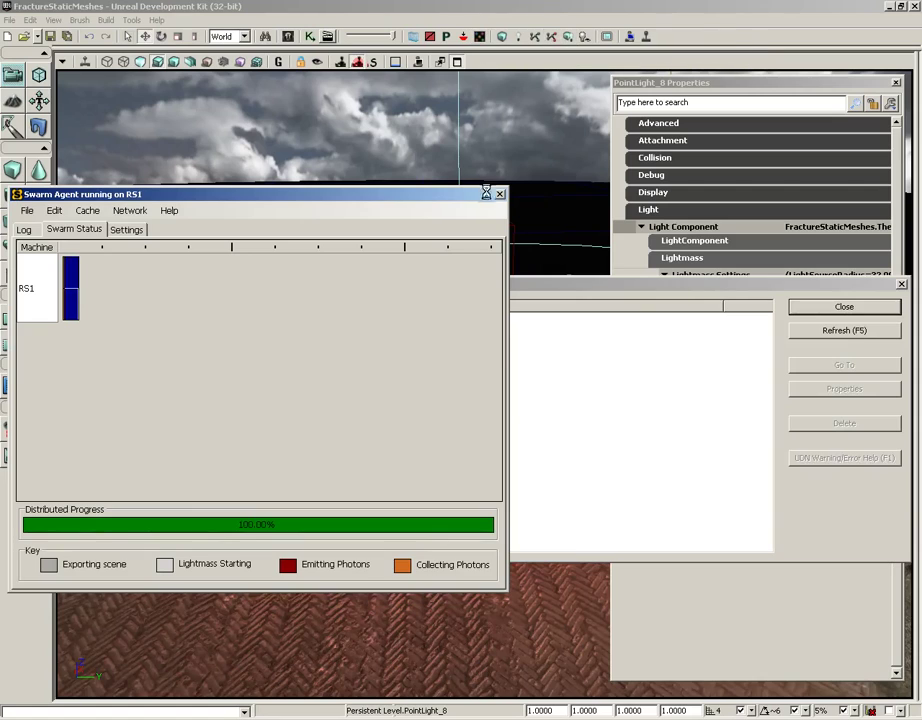
pyautogui.click(500, 194)
pyautogui.click(901, 285)
# Inspect the rebuilt lighting on the arena's floor and walls around the point light, and collapse its Lightmass settings
pyautogui.moveTo(488, 224); pyautogui.dragTo(350, 226)
pyautogui.moveTo(350, 226); pyautogui.dragTo(559, 224, button='middle')
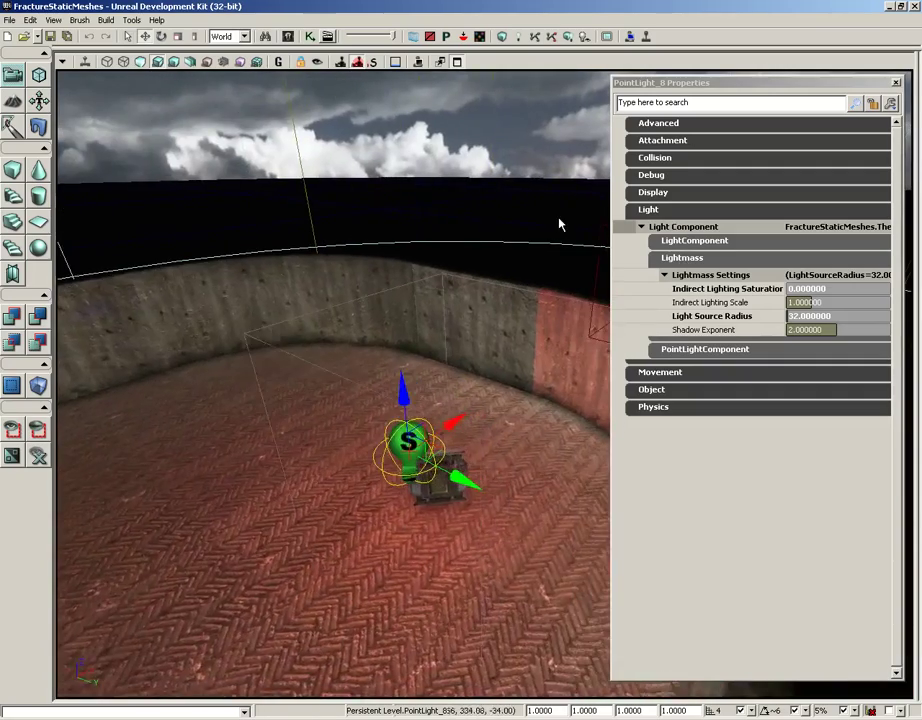
pyautogui.moveTo(559, 224); pyautogui.dragTo(658, 213)
pyautogui.moveTo(369, 450); pyautogui.dragTo(256, 415, button='right')
pyautogui.moveTo(256, 416); pyautogui.dragTo(180, 418)
pyautogui.click(808, 289)
pyautogui.click(737, 305)
pyautogui.click(678, 259)
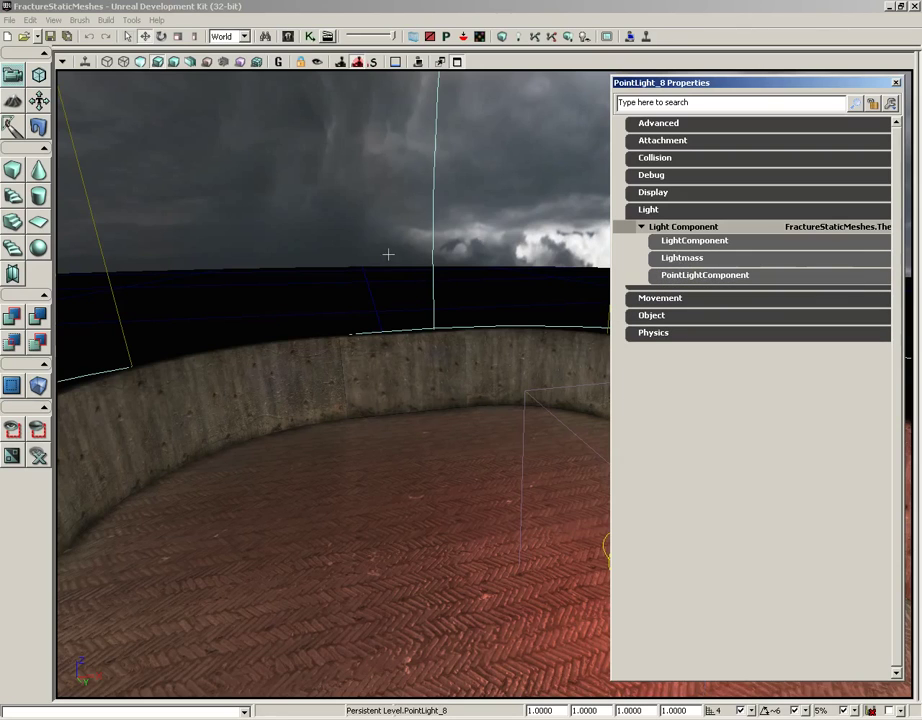